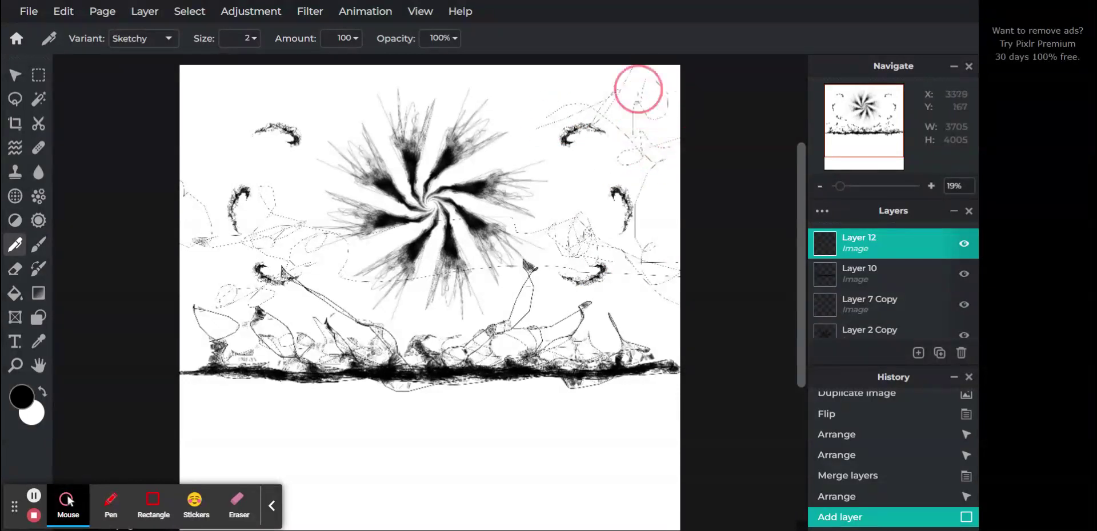
# Undo the fine sketchy strokes drawn around the canvas and set the Sketchy pen to size 9 and amount 23
pyautogui.moveTo(555, 81)
pyautogui.mouseDown()
pyautogui.moveTo(233, 101)
pyautogui.moveTo(168, 63)
pyautogui.moveTo(242, 119)
pyautogui.moveTo(197, 101)
pyautogui.moveTo(251, 144)
pyautogui.moveTo(235, 103)
pyautogui.moveTo(247, 119)
pyautogui.moveTo(226, 105)
pyautogui.moveTo(250, 123)
pyautogui.moveTo(332, 97)
pyautogui.moveTo(361, 119)
pyautogui.moveTo(330, 103)
pyautogui.moveTo(342, 108)
pyautogui.moveTo(333, 109)
pyautogui.moveTo(388, 80)
pyautogui.moveTo(441, 79)
pyautogui.moveTo(484, 22)
pyautogui.moveTo(523, 61)
pyautogui.moveTo(526, 85)
pyautogui.moveTo(514, 70)
pyautogui.moveTo(563, 83)
pyautogui.moveTo(555, 89)
pyautogui.moveTo(568, 69)
pyautogui.moveTo(596, 119)
pyautogui.moveTo(701, 171)
pyautogui.moveTo(706, 295)
pyautogui.moveTo(615, 343)
pyautogui.moveTo(579, 333)
pyautogui.moveTo(654, 360)
pyautogui.moveTo(640, 347)
pyautogui.moveTo(638, 297)
pyautogui.moveTo(661, 297)
pyautogui.moveTo(676, 344)
pyautogui.moveTo(687, 324)
pyautogui.moveTo(646, 244)
pyautogui.moveTo(621, 304)
pyautogui.moveTo(600, 321)
pyautogui.moveTo(660, 302)
pyautogui.moveTo(683, 245)
pyautogui.moveTo(661, 204)
pyautogui.moveTo(669, 322)
pyautogui.moveTo(558, 366)
pyautogui.moveTo(262, 364)
pyautogui.moveTo(211, 276)
pyautogui.moveTo(167, 328)
pyautogui.moveTo(178, 330)
pyautogui.moveTo(179, 252)
pyautogui.moveTo(221, 321)
pyautogui.moveTo(193, 352)
pyautogui.moveTo(173, 349)
pyautogui.moveTo(231, 297)
pyautogui.moveTo(221, 359)
pyautogui.moveTo(278, 342)
pyautogui.moveTo(431, 366)
pyautogui.moveTo(394, 353)
pyautogui.moveTo(580, 367)
pyautogui.moveTo(577, 338)
pyautogui.mouseUp()
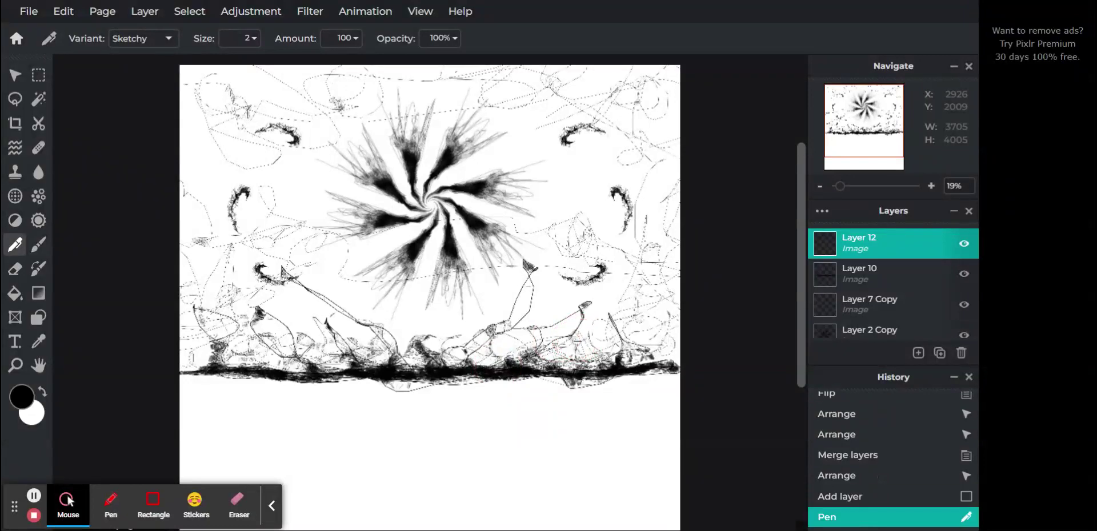
pyautogui.click(864, 498)
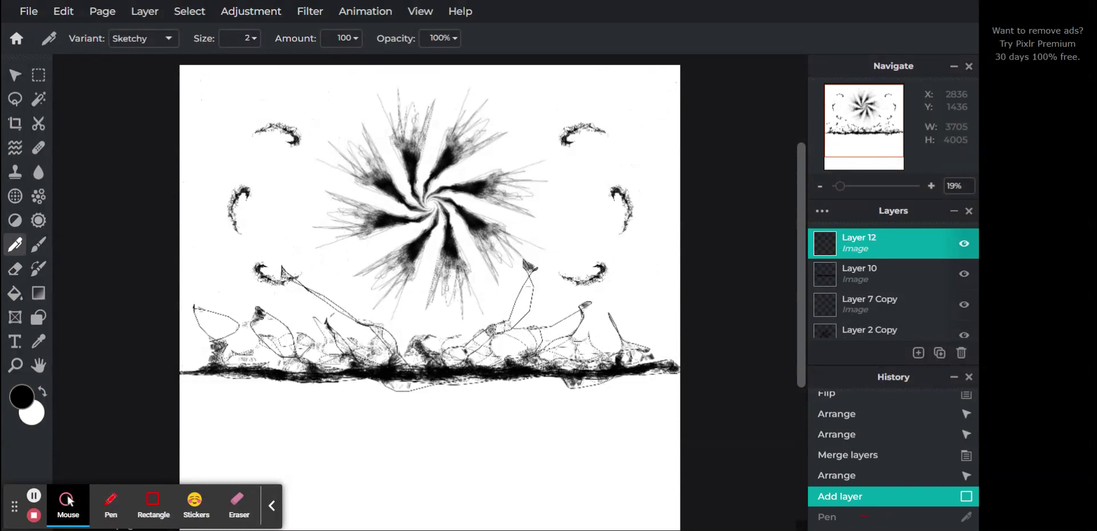
pyautogui.click(237, 38)
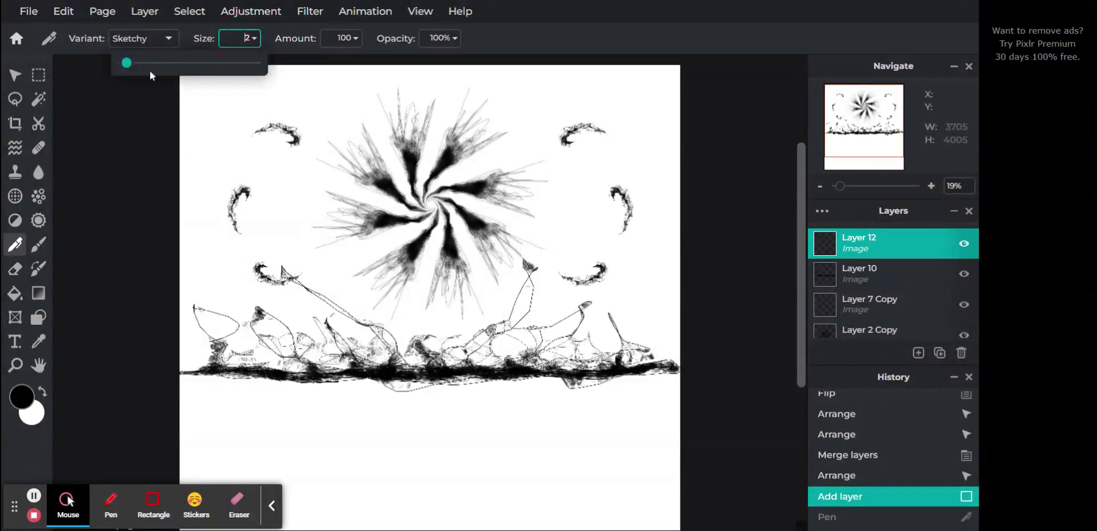
pyautogui.moveTo(134, 67); pyautogui.dragTo(148, 67)
pyautogui.click(341, 39)
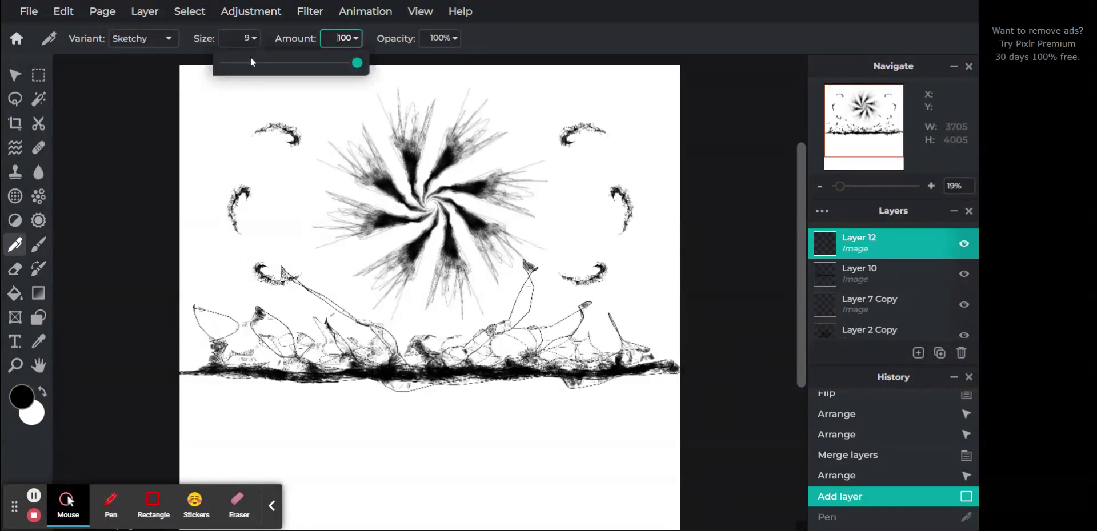
pyautogui.click(545, 35)
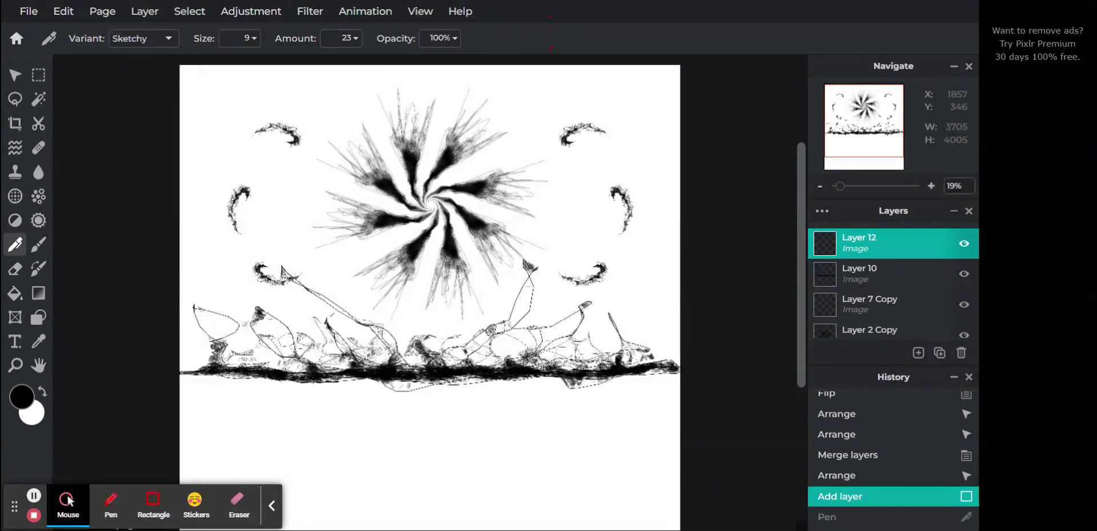
# Draw wandering cloud-like lines on Layer 12, from the left edge over the pinwheel sun to the top, and down the right side
pyautogui.moveTo(130, 268)
pyautogui.mouseDown()
pyautogui.moveTo(274, 227)
pyautogui.moveTo(415, 137)
pyautogui.moveTo(460, 83)
pyautogui.moveTo(557, 29)
pyautogui.mouseUp()
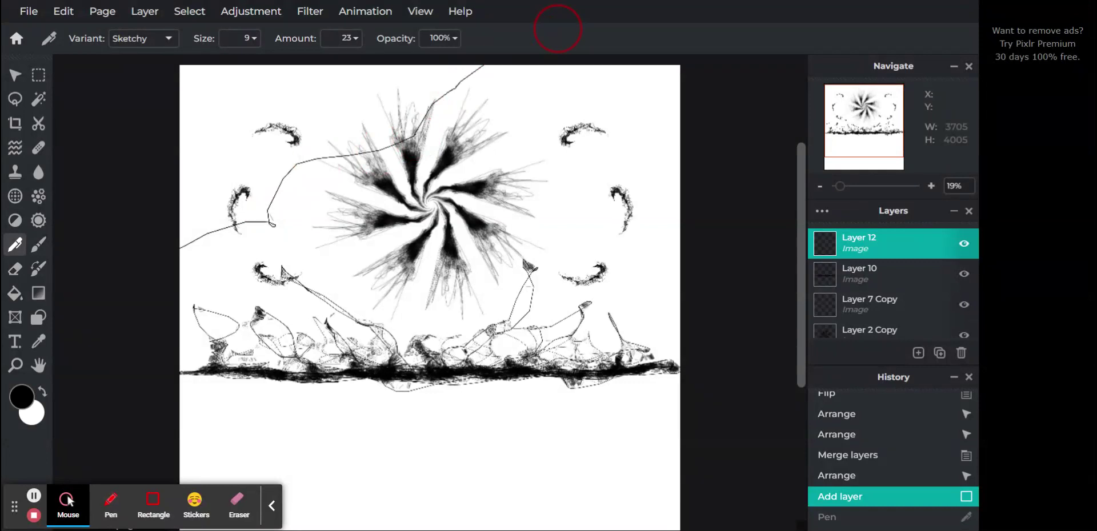
pyautogui.moveTo(694, 167)
pyautogui.mouseDown()
pyautogui.moveTo(668, 163)
pyautogui.moveTo(578, 198)
pyautogui.moveTo(583, 206)
pyautogui.mouseUp()
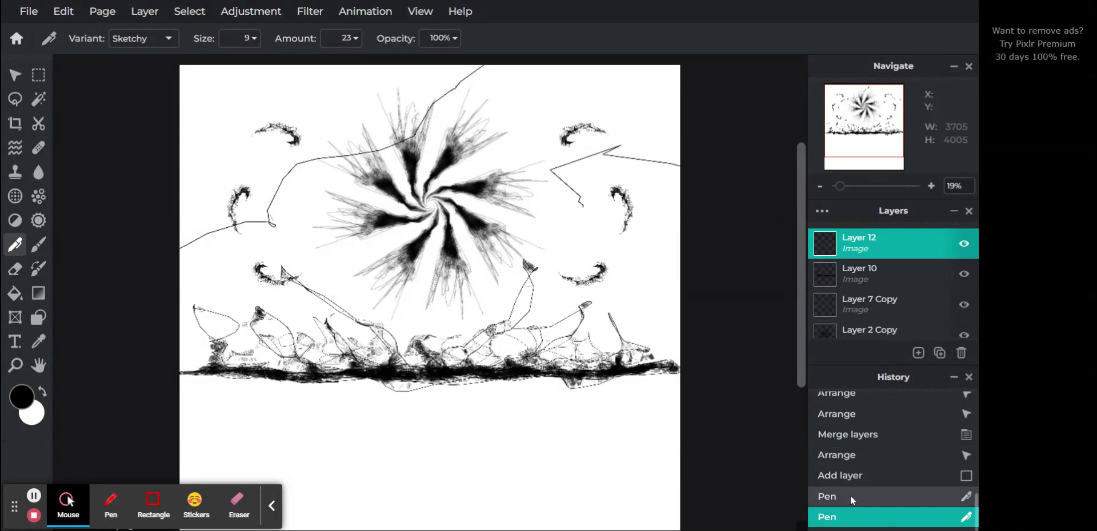
pyautogui.click(850, 496)
pyautogui.moveTo(683, 151)
pyautogui.mouseDown()
pyautogui.moveTo(602, 142)
pyautogui.moveTo(531, 255)
pyautogui.moveTo(588, 261)
pyautogui.moveTo(664, 317)
pyautogui.moveTo(782, 441)
pyautogui.mouseUp()
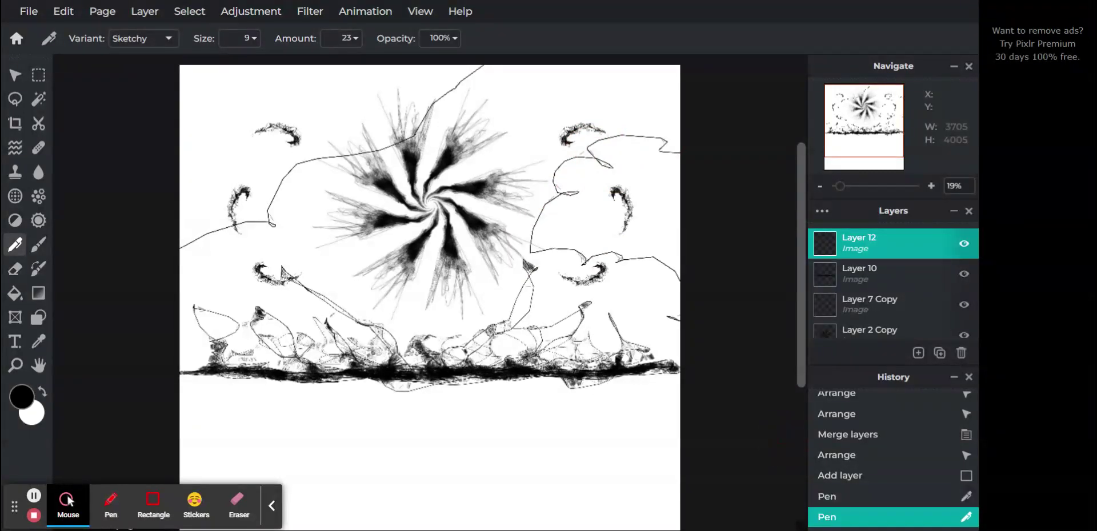
# Draw a looping sketchy line on Layer 12 that starts at the upper left and crosses the sky to the right edge
pyautogui.moveTo(847, 194); pyautogui.dragTo(837, 195)
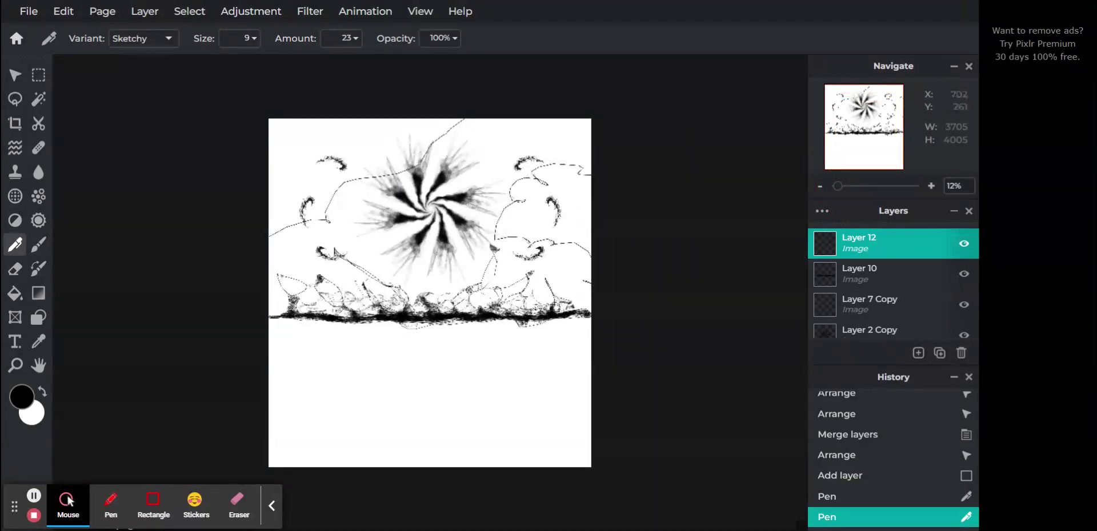
pyautogui.moveTo(284, 118)
pyautogui.mouseDown()
pyautogui.moveTo(289, 141)
pyautogui.moveTo(309, 143)
pyautogui.moveTo(315, 201)
pyautogui.moveTo(390, 227)
pyautogui.moveTo(472, 224)
pyautogui.moveTo(540, 209)
pyautogui.moveTo(603, 108)
pyautogui.mouseUp()
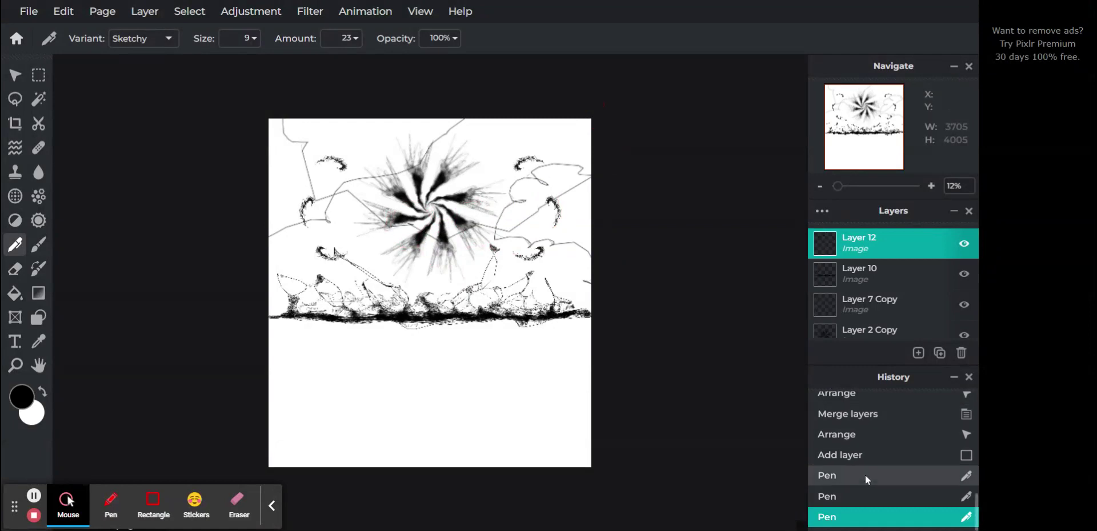
pyautogui.click(860, 493)
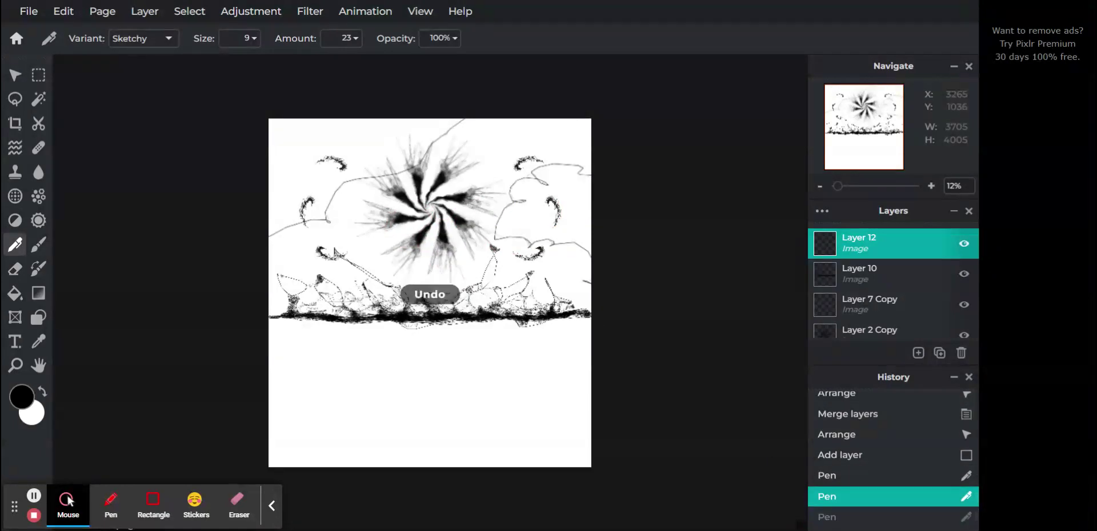
pyautogui.moveTo(310, 108)
pyautogui.mouseDown()
pyautogui.moveTo(320, 156)
pyautogui.moveTo(328, 146)
pyautogui.moveTo(409, 196)
pyautogui.moveTo(524, 205)
pyautogui.moveTo(508, 151)
pyautogui.moveTo(476, 167)
pyautogui.moveTo(495, 125)
pyautogui.moveTo(589, 132)
pyautogui.moveTo(594, 149)
pyautogui.moveTo(561, 143)
pyautogui.moveTo(760, 240)
pyautogui.mouseUp()
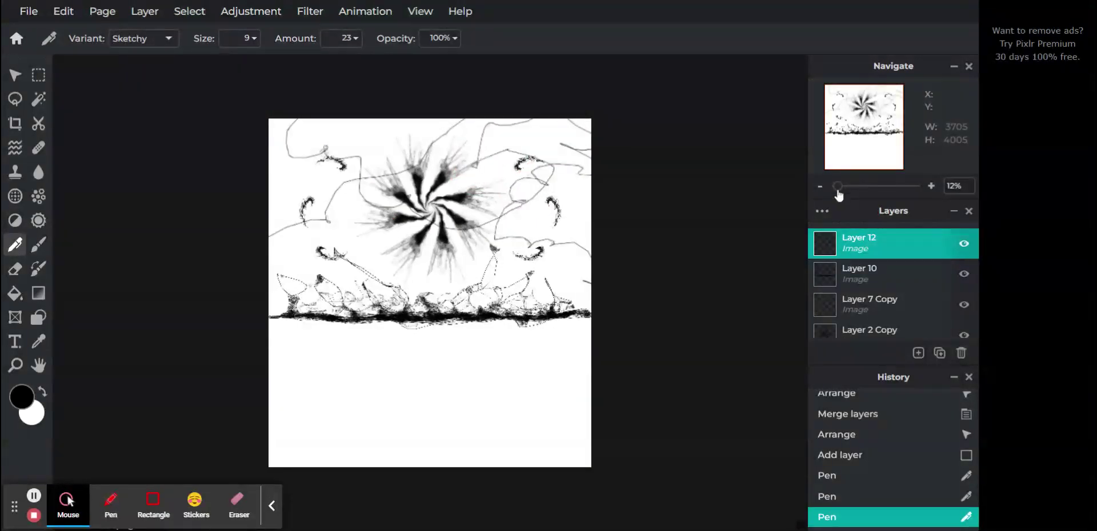
# Place Layer 12 directly above Layer 1 in the layer order and apply a Blur with amount 100 to it
pyautogui.moveTo(838, 194); pyautogui.dragTo(840, 194)
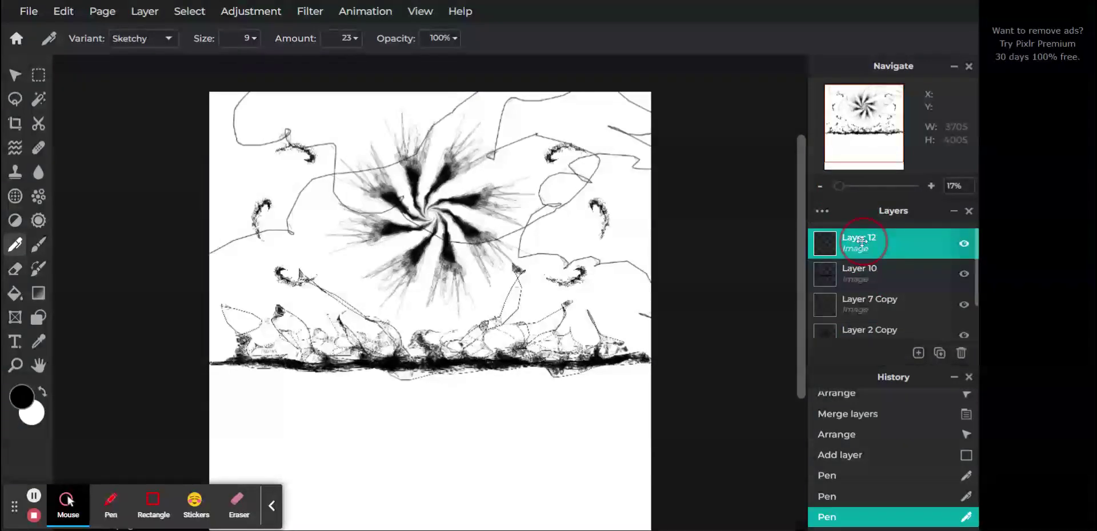
pyautogui.moveTo(862, 241)
pyautogui.mouseDown()
pyautogui.moveTo(856, 338)
pyautogui.moveTo(856, 303)
pyautogui.mouseUp()
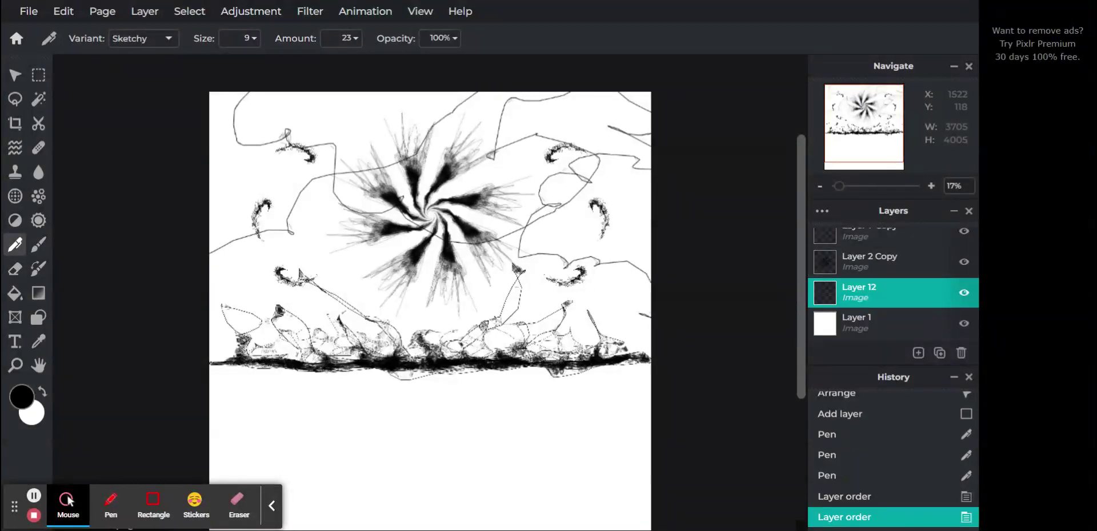
pyautogui.click(10, 77)
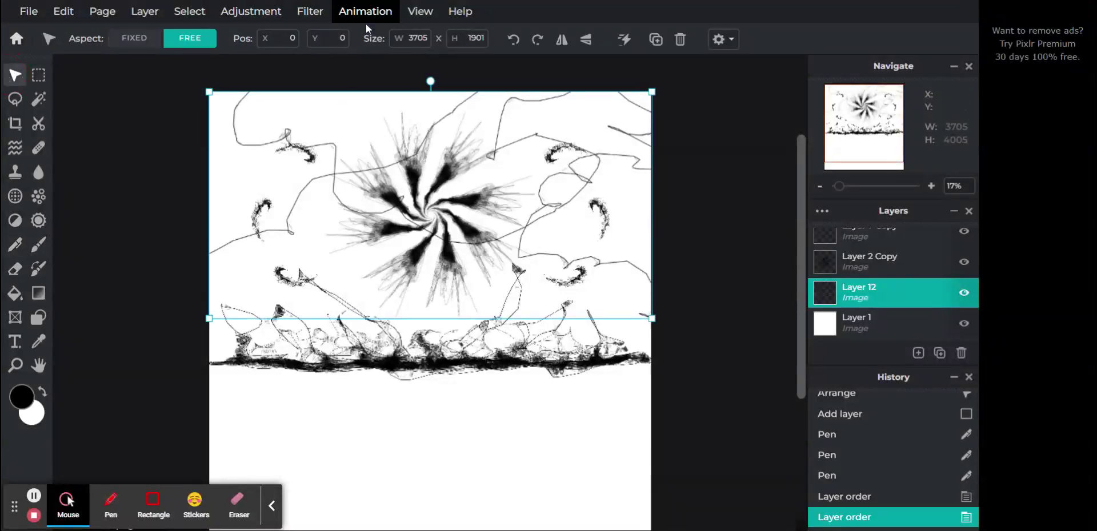
pyautogui.click(308, 12)
pyautogui.moveTo(383, 55)
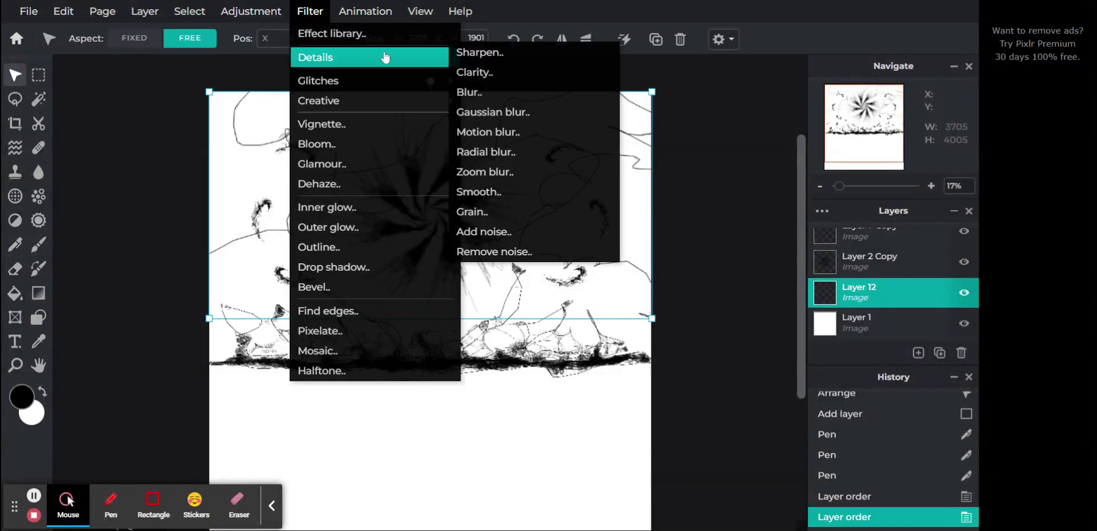
pyautogui.click(496, 94)
pyautogui.moveTo(470, 292)
pyautogui.mouseDown()
pyautogui.moveTo(804, 297)
pyautogui.moveTo(823, 317)
pyautogui.mouseUp()
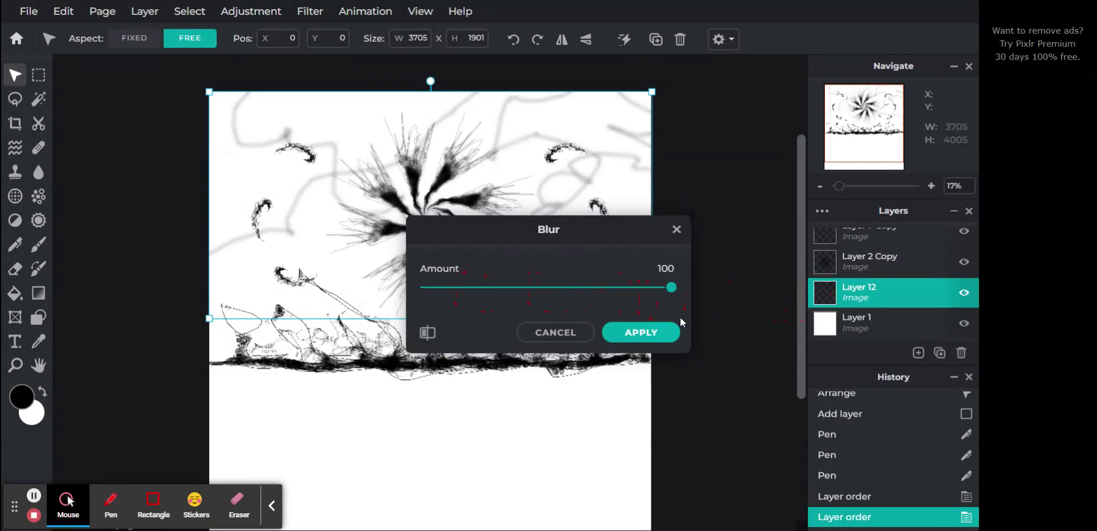
pyautogui.click(657, 332)
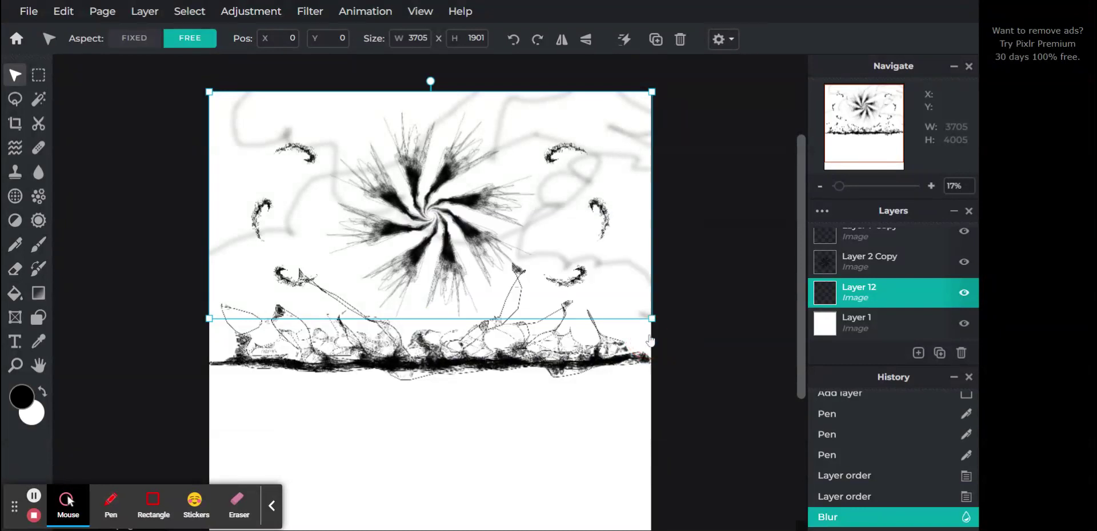
pyautogui.click(699, 306)
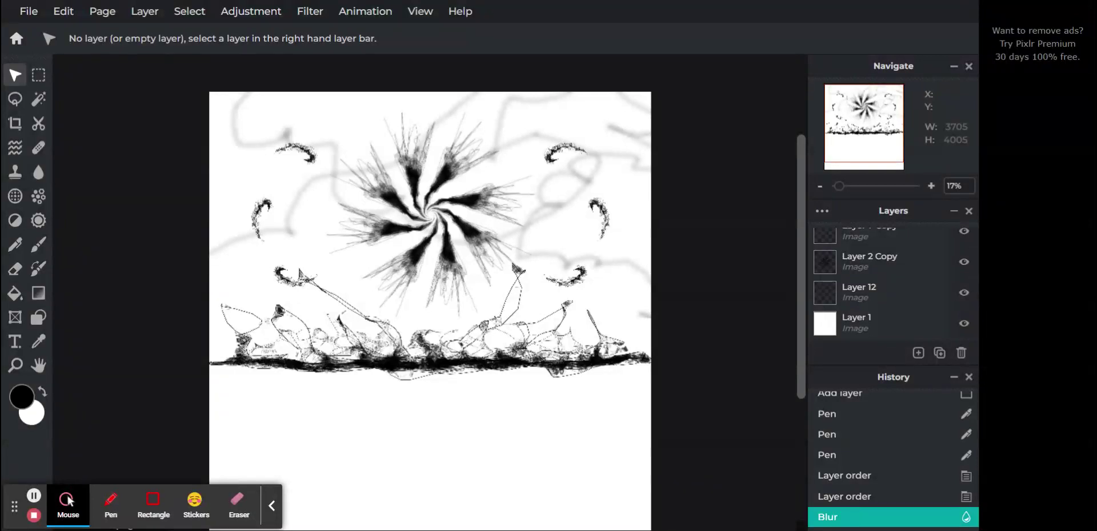
# Add an empty layer above Layer 10
pyautogui.scroll(2, 871, 273)
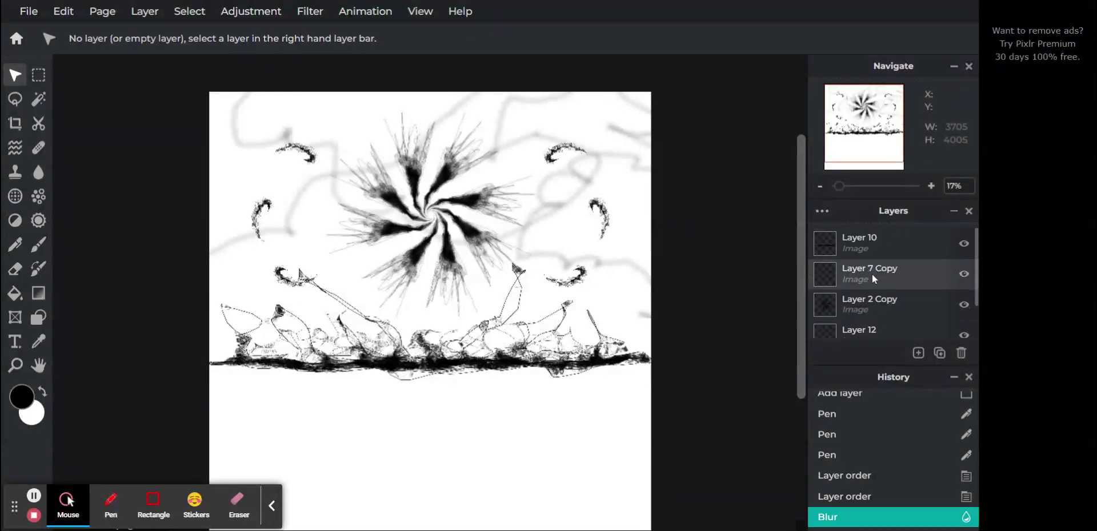
pyautogui.click(880, 245)
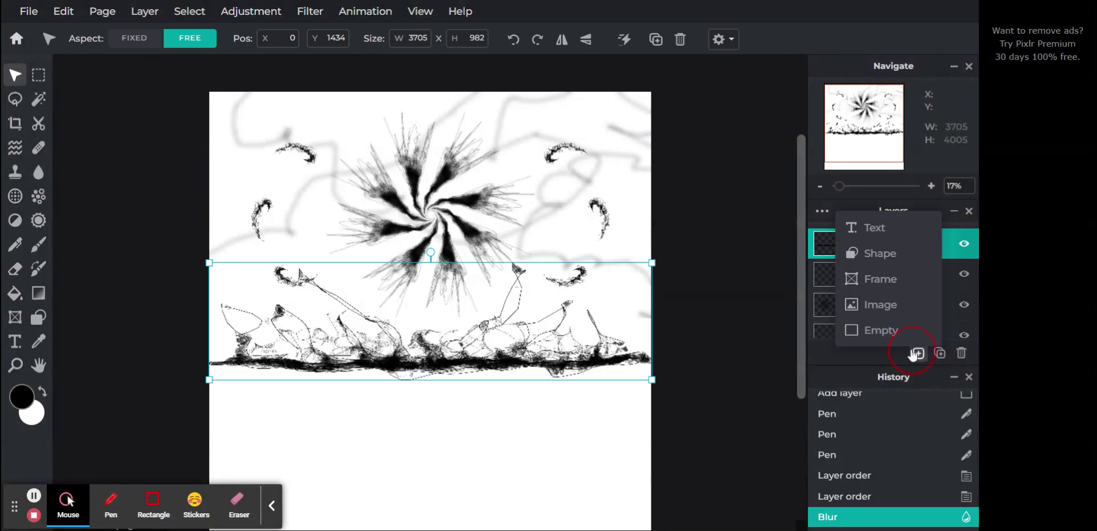
pyautogui.click(918, 353)
pyautogui.click(422, 264)
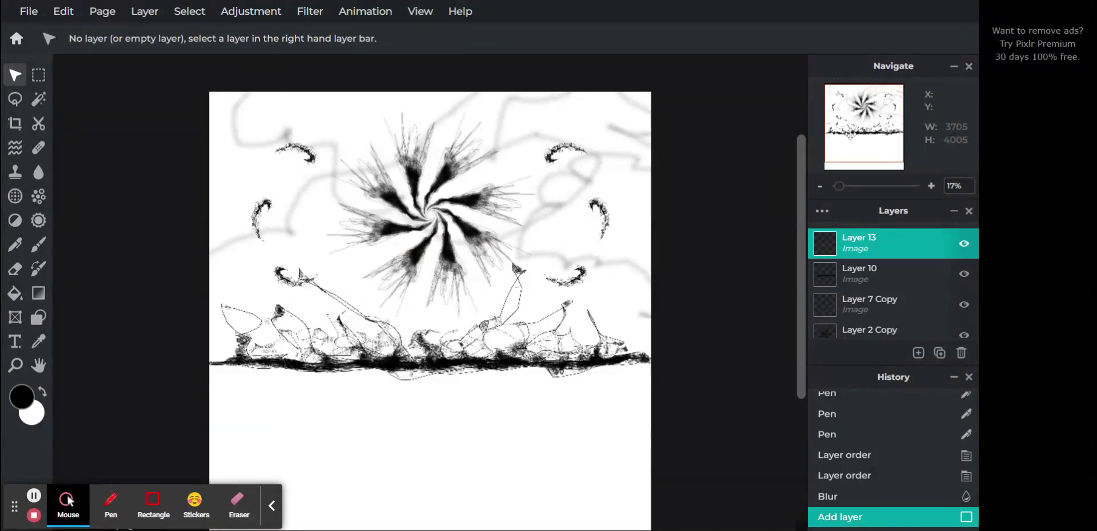
# Draw a thick upward-opening crescent about 513 by 272 px on Layer 13, in the blank area below the ground band
pyautogui.moveTo(860, 133); pyautogui.dragTo(859, 140)
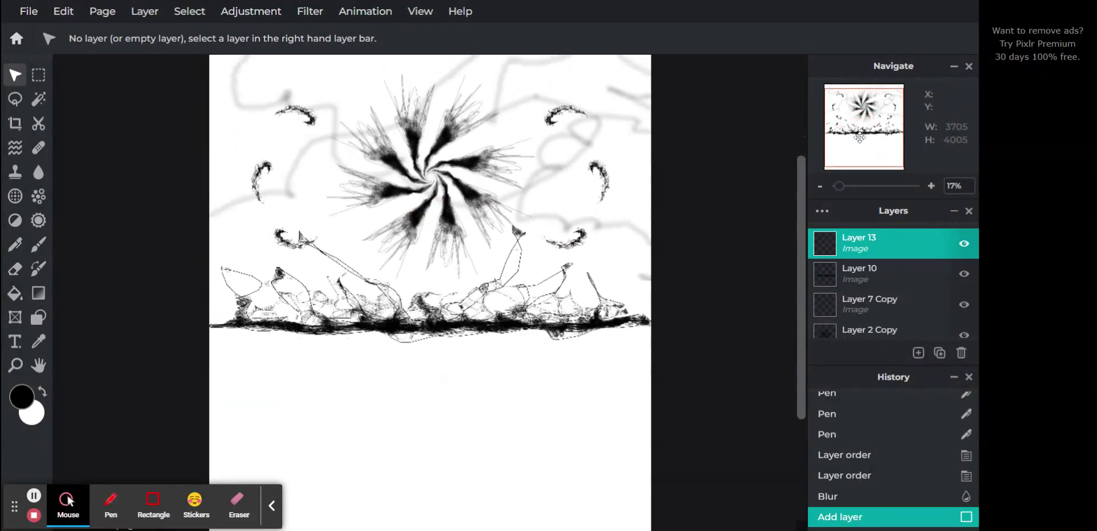
pyautogui.click(15, 252)
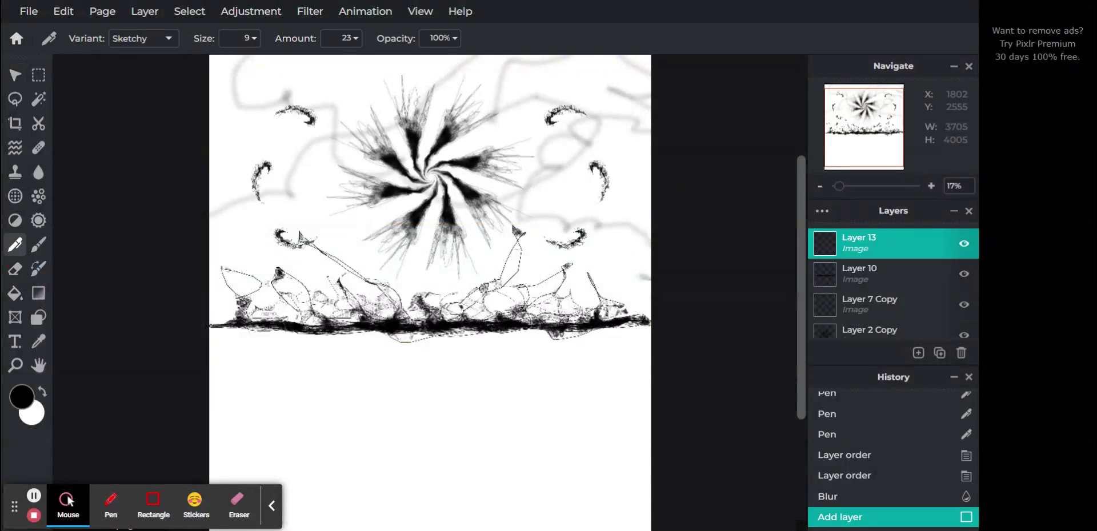
pyautogui.click(843, 193)
pyautogui.moveTo(852, 146)
pyautogui.mouseDown()
pyautogui.moveTo(851, 172)
pyautogui.moveTo(850, 160)
pyautogui.mouseUp()
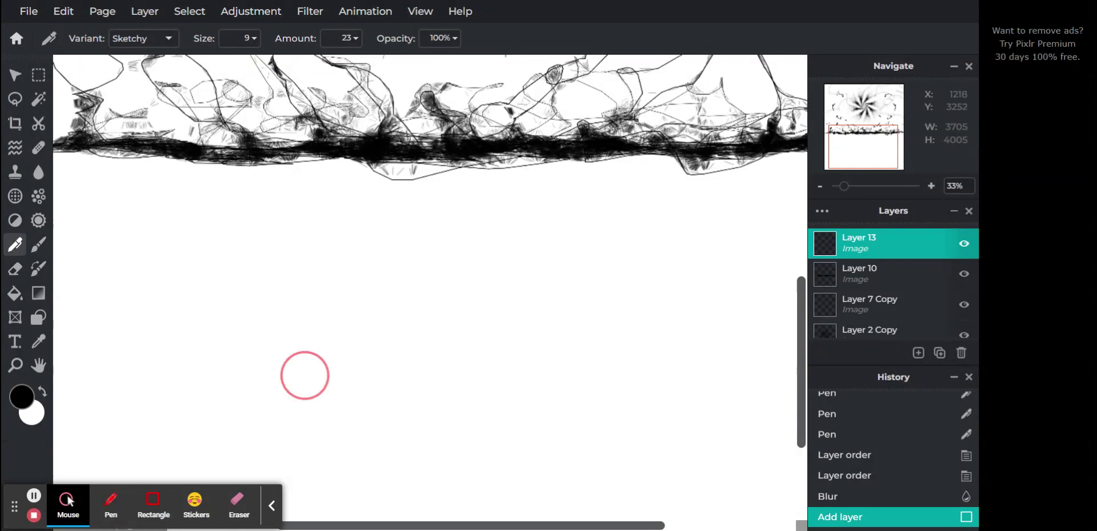
pyautogui.moveTo(303, 375)
pyautogui.mouseDown()
pyautogui.moveTo(335, 430)
pyautogui.moveTo(401, 417)
pyautogui.moveTo(414, 392)
pyautogui.mouseUp()
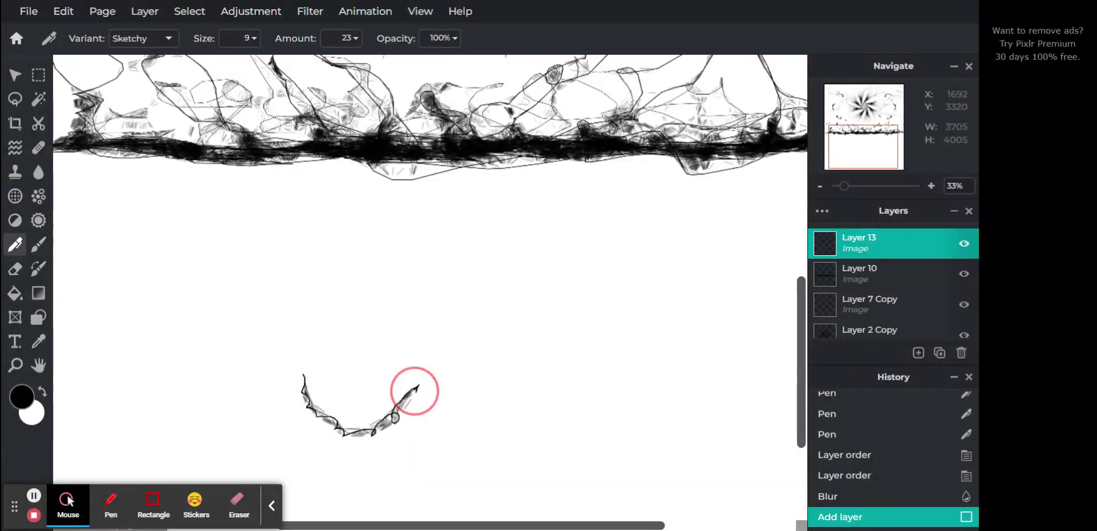
pyautogui.moveTo(414, 391)
pyautogui.mouseDown()
pyautogui.moveTo(379, 421)
pyautogui.moveTo(337, 424)
pyautogui.moveTo(313, 402)
pyautogui.moveTo(333, 417)
pyautogui.moveTo(395, 412)
pyautogui.mouseUp()
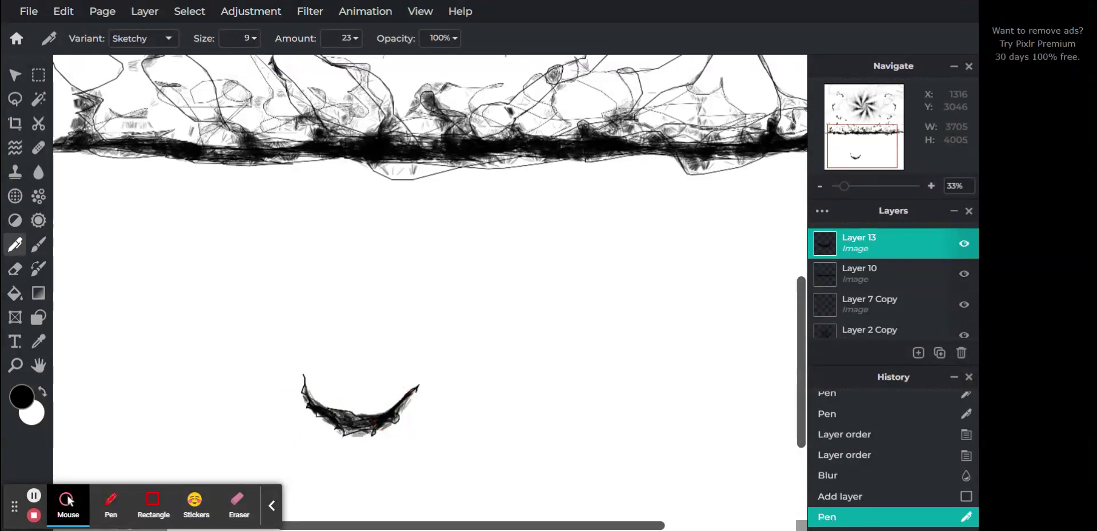
# Rotate the crescent slightly counterclockwise
pyautogui.click(15, 75)
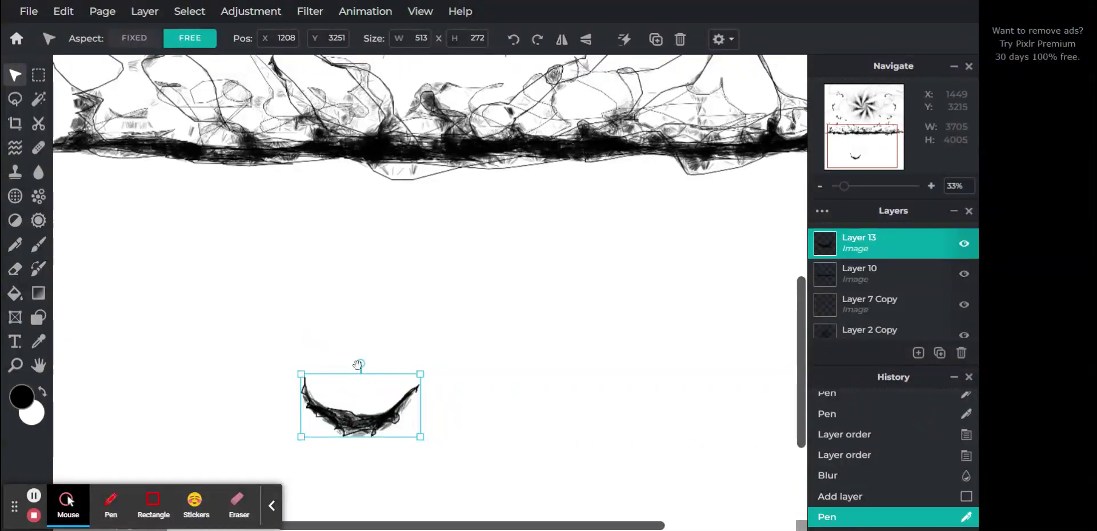
pyautogui.moveTo(360, 364); pyautogui.dragTo(359, 361)
pyautogui.click(394, 296)
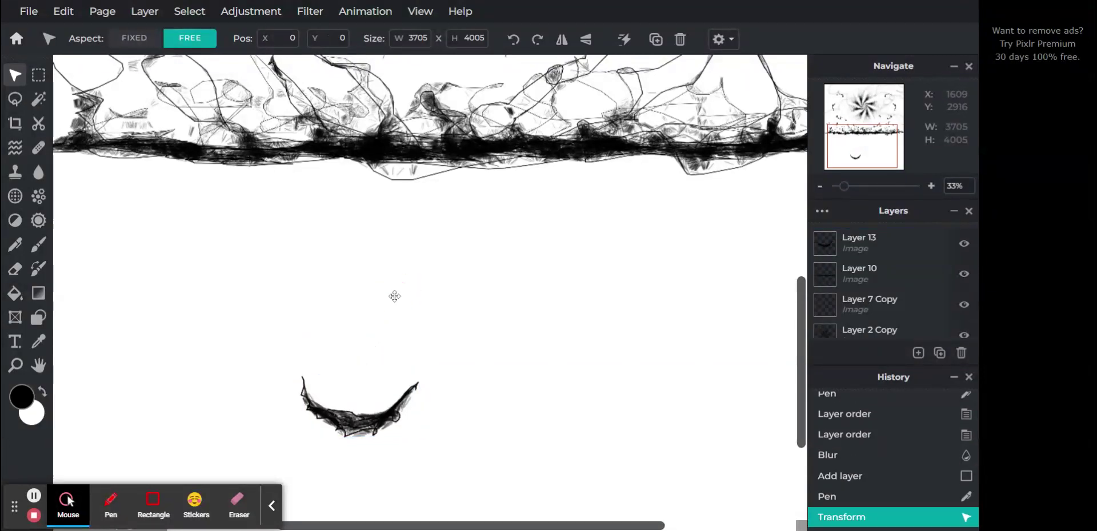
# Draw a filled black tapered spike on Layer 13, above the left part of the crescent
pyautogui.click(369, 407)
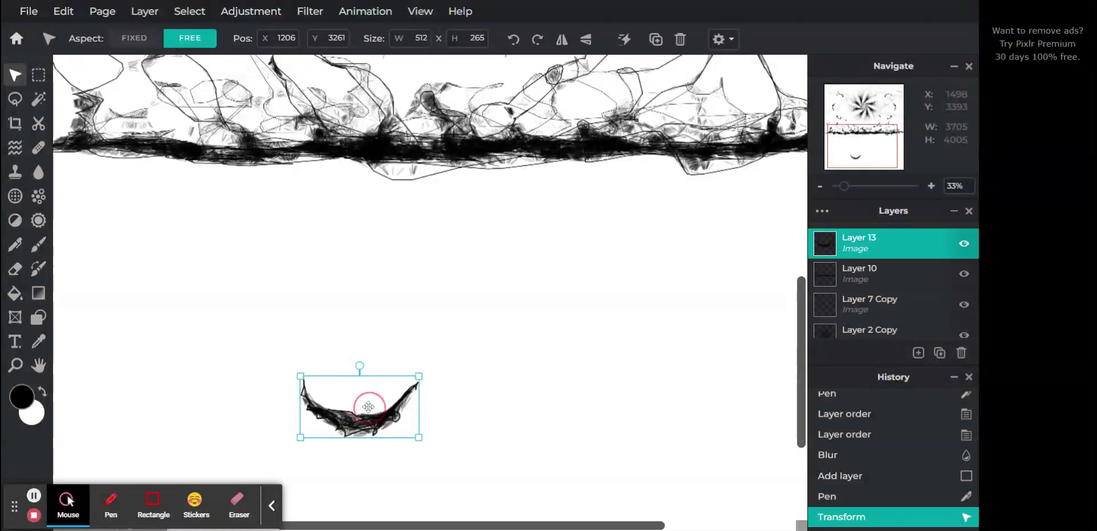
pyautogui.click(15, 245)
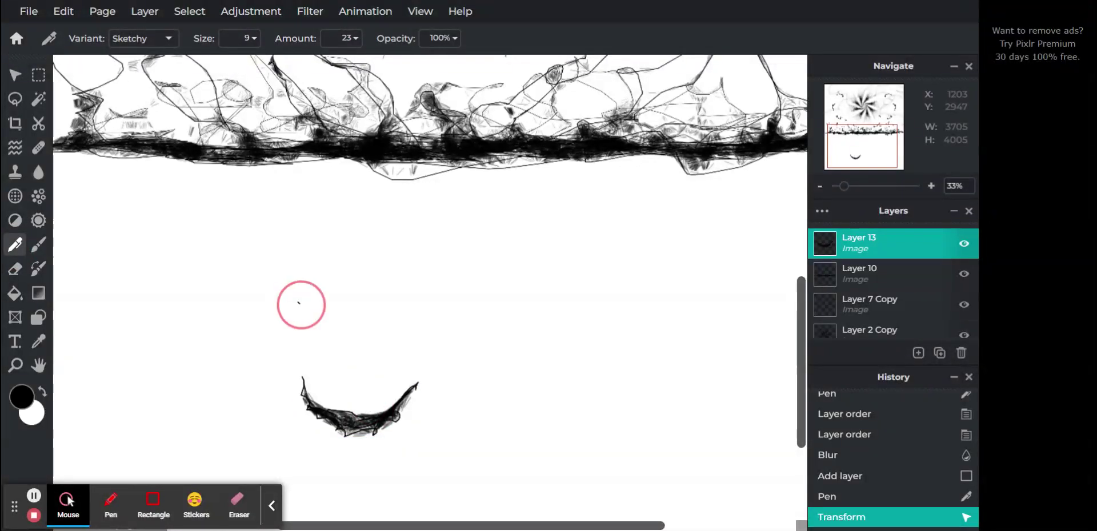
pyautogui.moveTo(297, 303)
pyautogui.mouseDown()
pyautogui.moveTo(361, 361)
pyautogui.moveTo(332, 361)
pyautogui.moveTo(336, 340)
pyautogui.moveTo(319, 325)
pyautogui.moveTo(352, 362)
pyautogui.mouseUp()
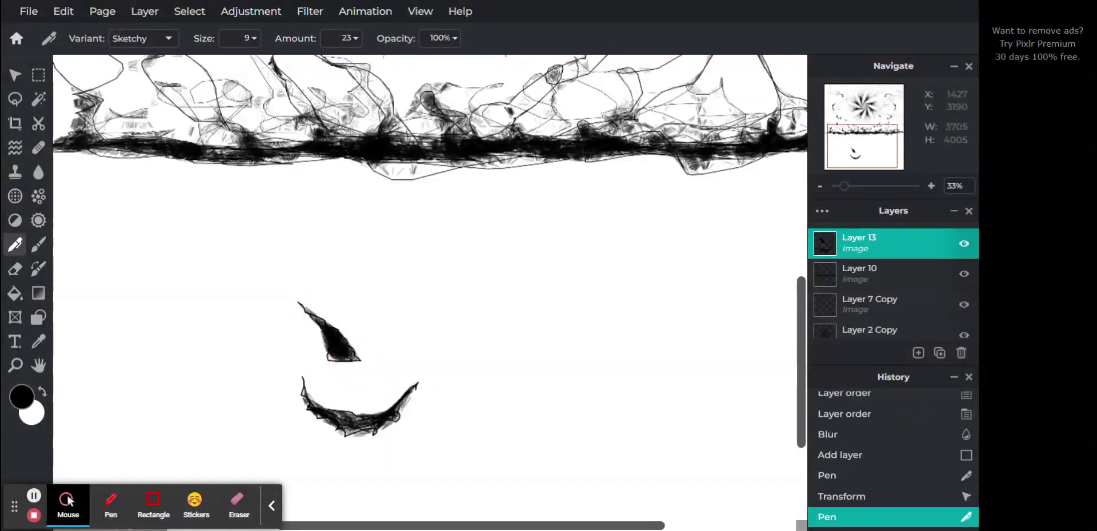
# Select the tapered spike on Layer 13 with a rectangular marquee about 488 by 368 px
pyautogui.click(17, 74)
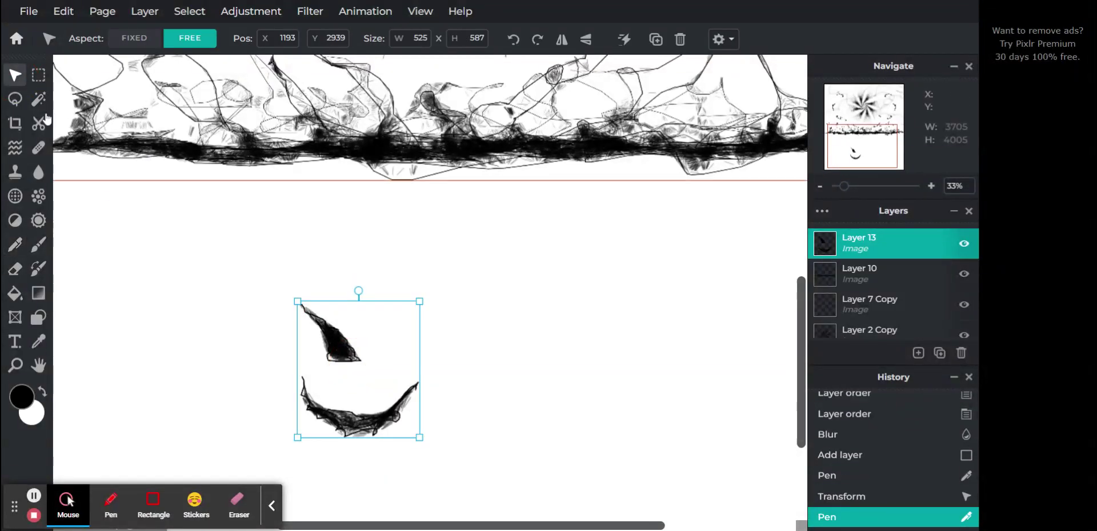
pyautogui.click(38, 75)
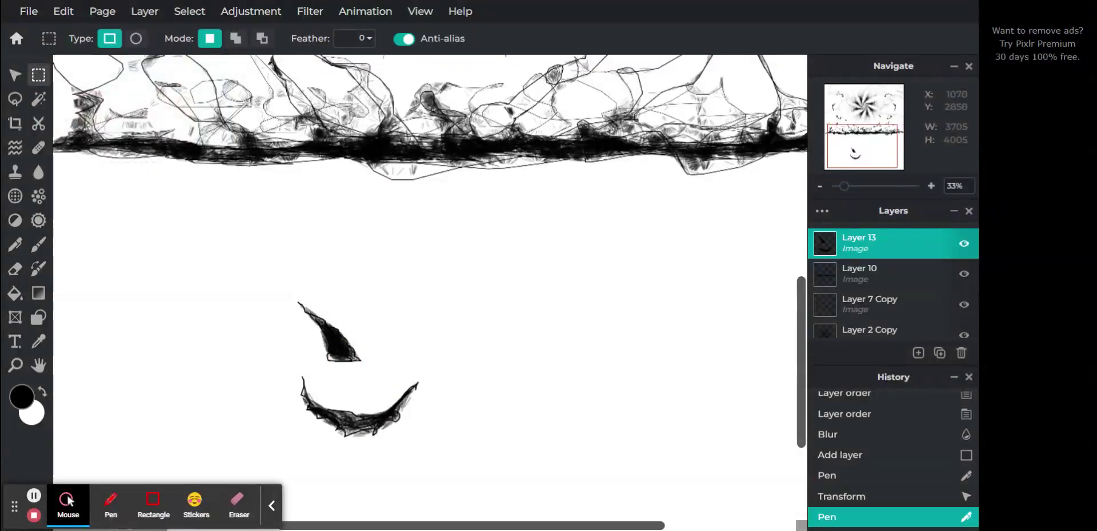
pyautogui.moveTo(270, 283)
pyautogui.mouseDown()
pyautogui.moveTo(364, 387)
pyautogui.moveTo(391, 375)
pyautogui.moveTo(383, 368)
pyautogui.mouseUp()
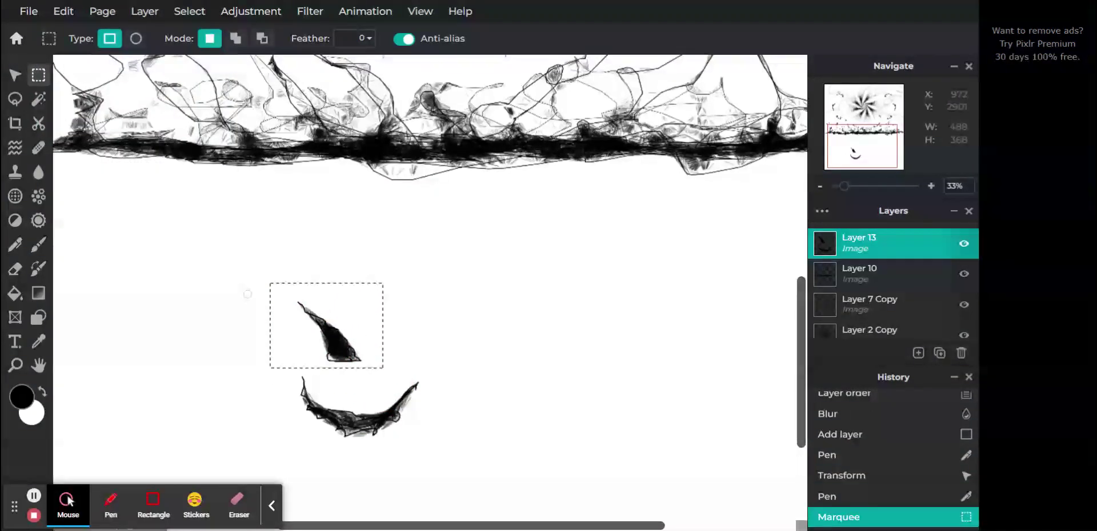
# Rotate the selected spike to 349° and move it to about left 1098, top 2902, then apply the transform and clear the selection
pyautogui.click(15, 75)
pyautogui.click(103, 39)
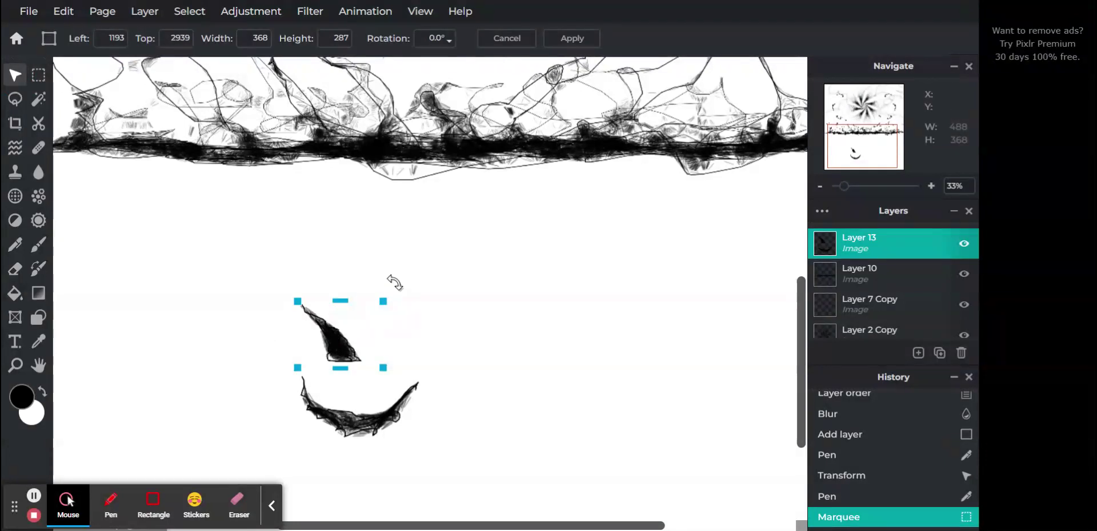
pyautogui.moveTo(391, 285); pyautogui.dragTo(382, 272)
pyautogui.moveTo(342, 337); pyautogui.dragTo(320, 333)
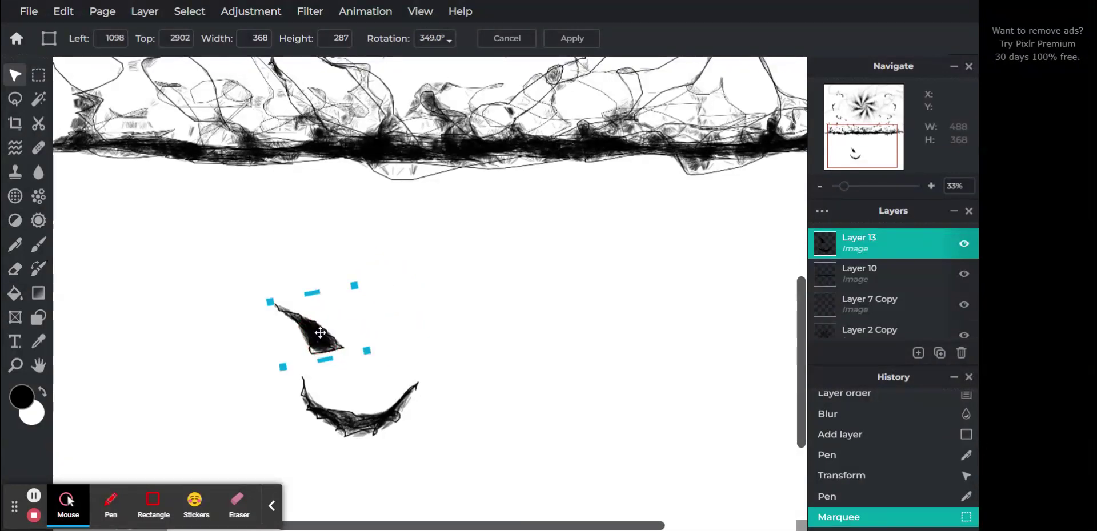
pyautogui.click(455, 324)
pyautogui.click(630, 315)
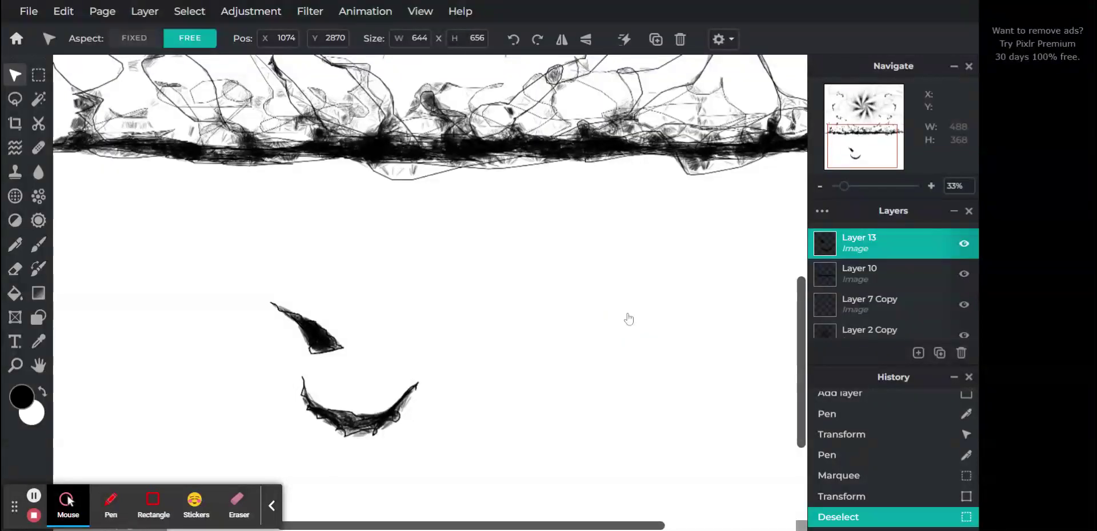
# Duplicate Layer 13, flip the copy horizontally and place it just right of the original at about X 1756, Y 2870
pyautogui.click(448, 377)
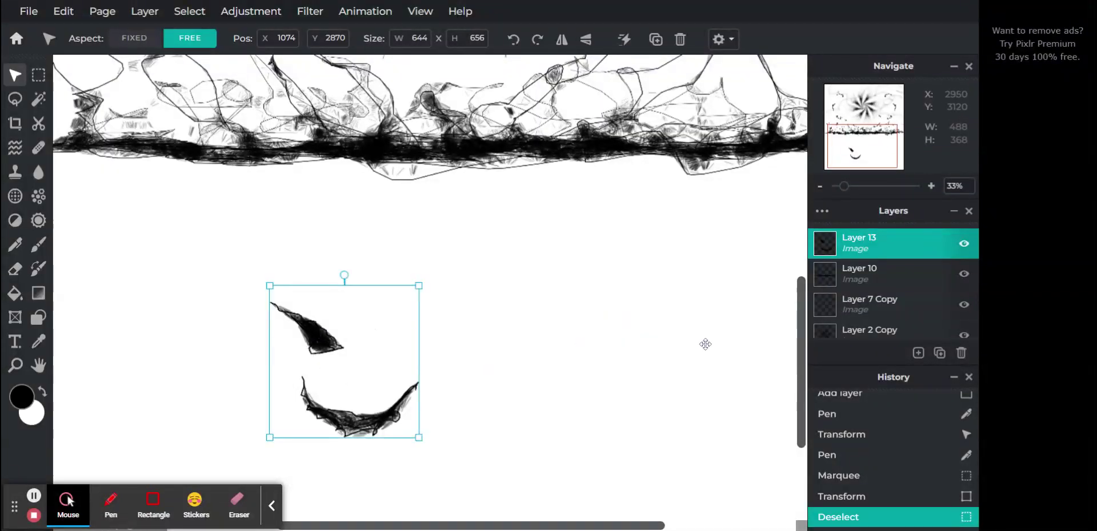
pyautogui.click(939, 353)
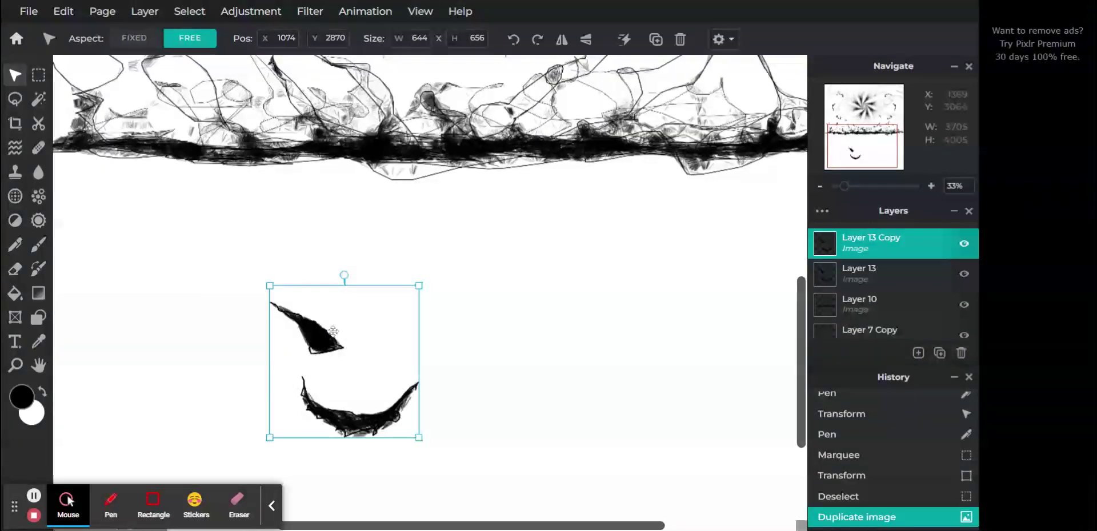
pyautogui.moveTo(327, 339); pyautogui.dragTo(468, 341)
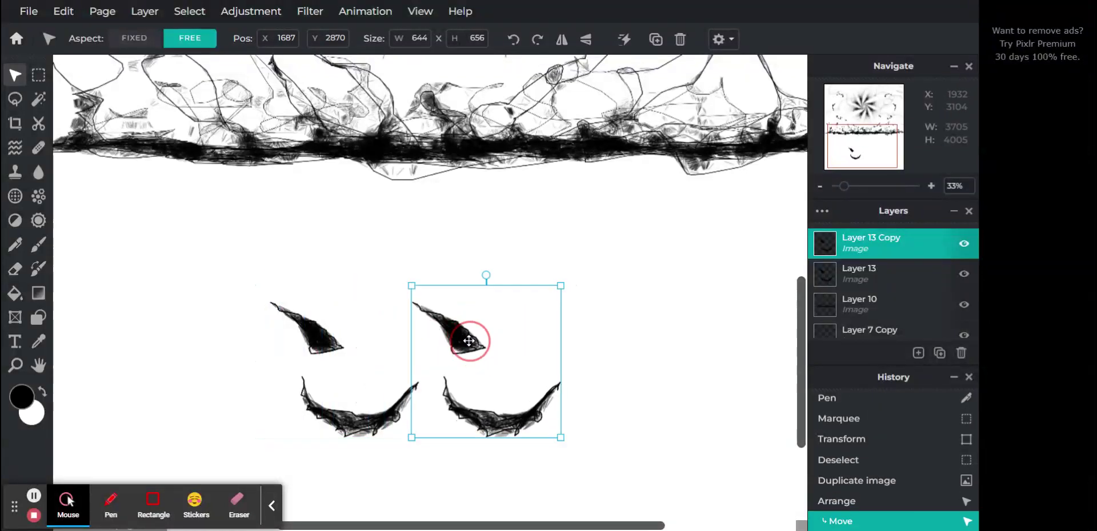
pyautogui.click(568, 43)
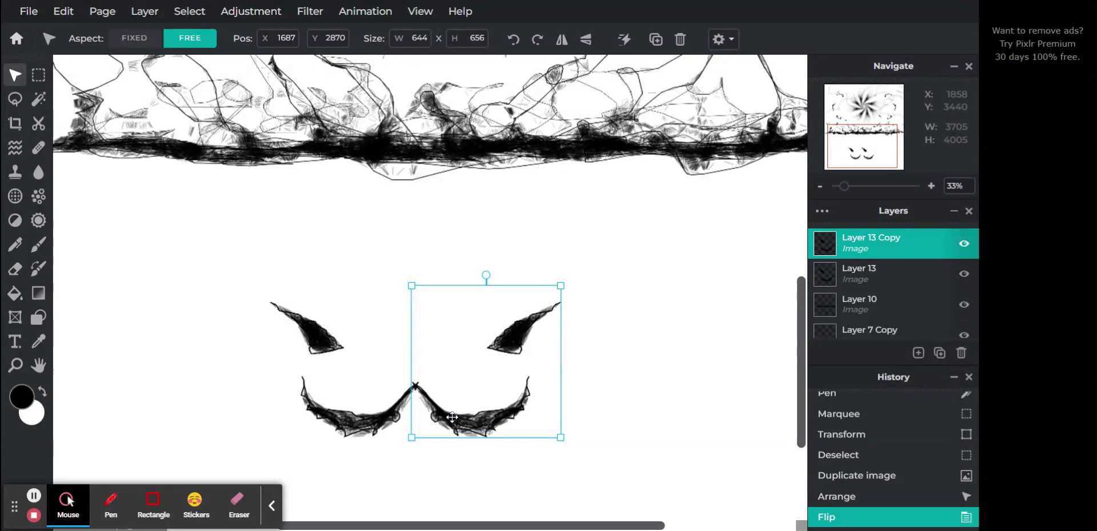
pyautogui.moveTo(452, 418); pyautogui.dragTo(468, 417)
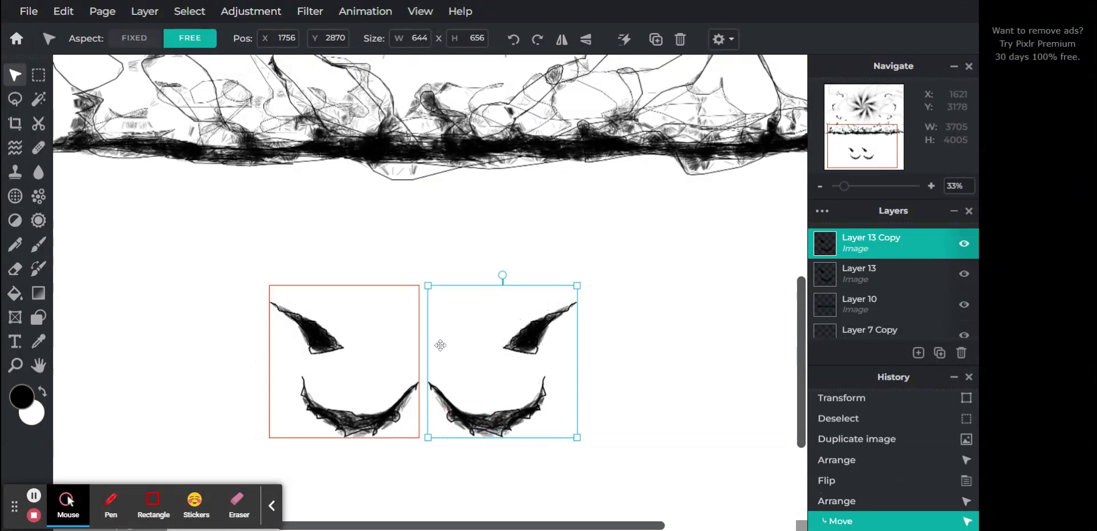
# Move the mirrored copy back left to about X 1195, Y 2870, overlapping the two crescents and pairing the spikes as eyes
pyautogui.click(38, 75)
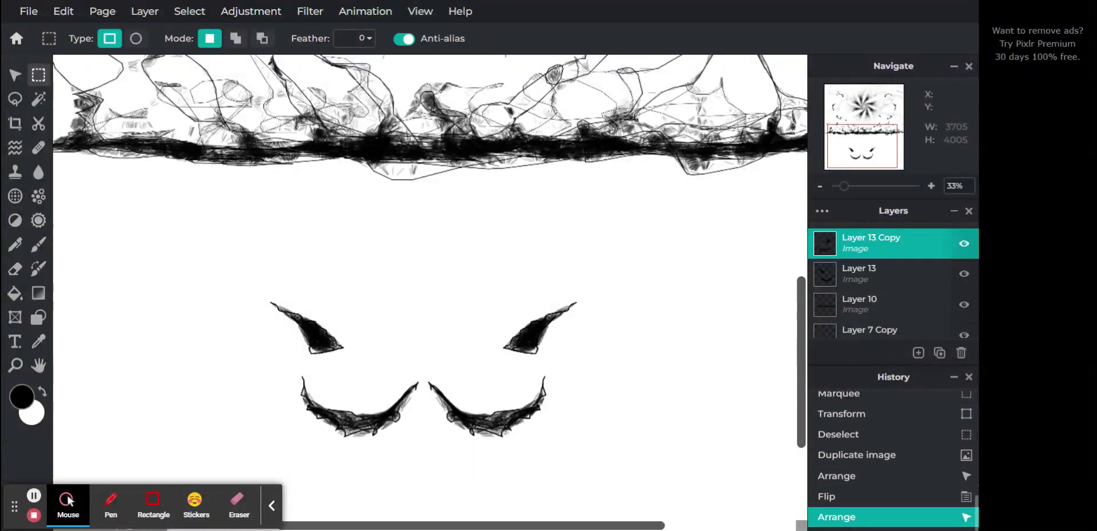
pyautogui.click(15, 74)
pyautogui.moveTo(516, 342); pyautogui.dragTo(405, 339)
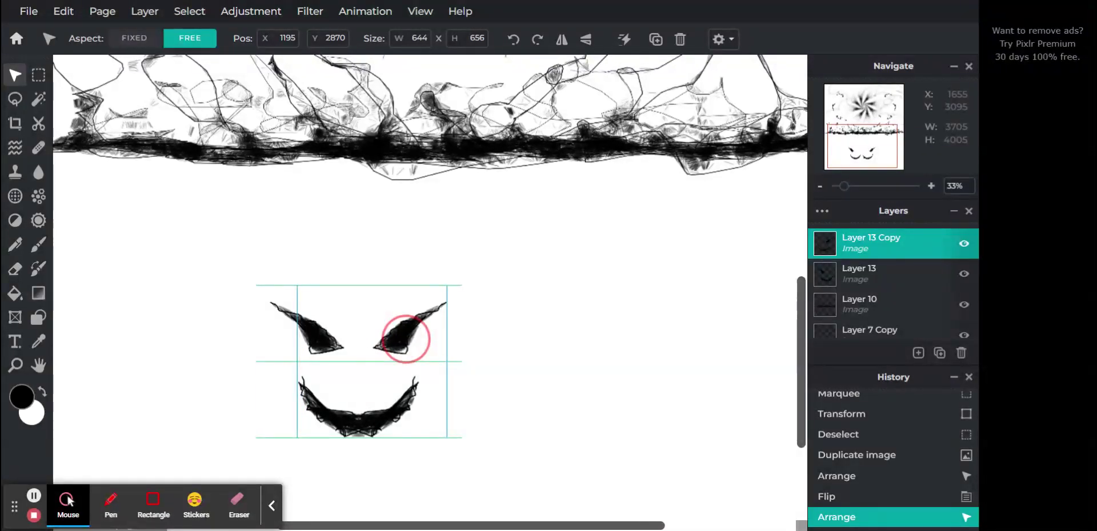
pyautogui.moveTo(405, 340); pyautogui.dragTo(404, 339)
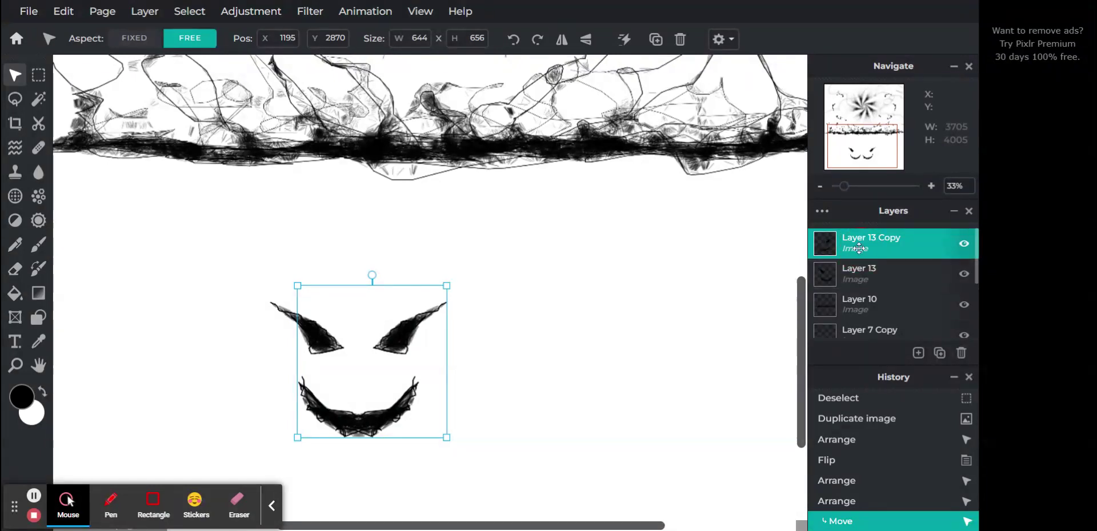
# Erase the duplicate crescent from Layer 13 Copy with the 590 px soft eraser, keeping its mirrored spike
pyautogui.click(15, 274)
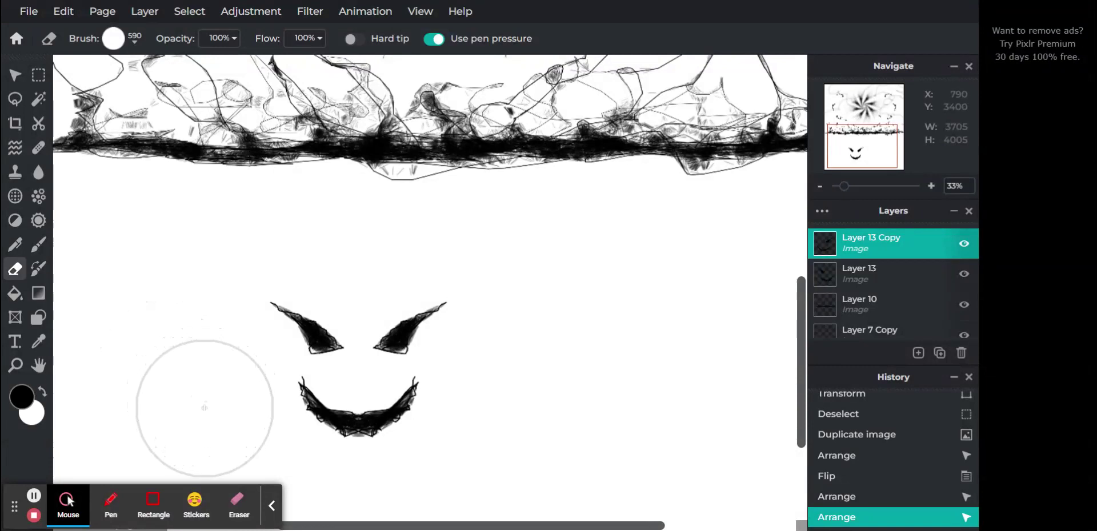
pyautogui.moveTo(204, 408)
pyautogui.mouseDown()
pyautogui.moveTo(268, 411)
pyautogui.moveTo(333, 442)
pyautogui.moveTo(410, 430)
pyautogui.moveTo(467, 441)
pyautogui.moveTo(463, 450)
pyautogui.moveTo(256, 440)
pyautogui.mouseUp()
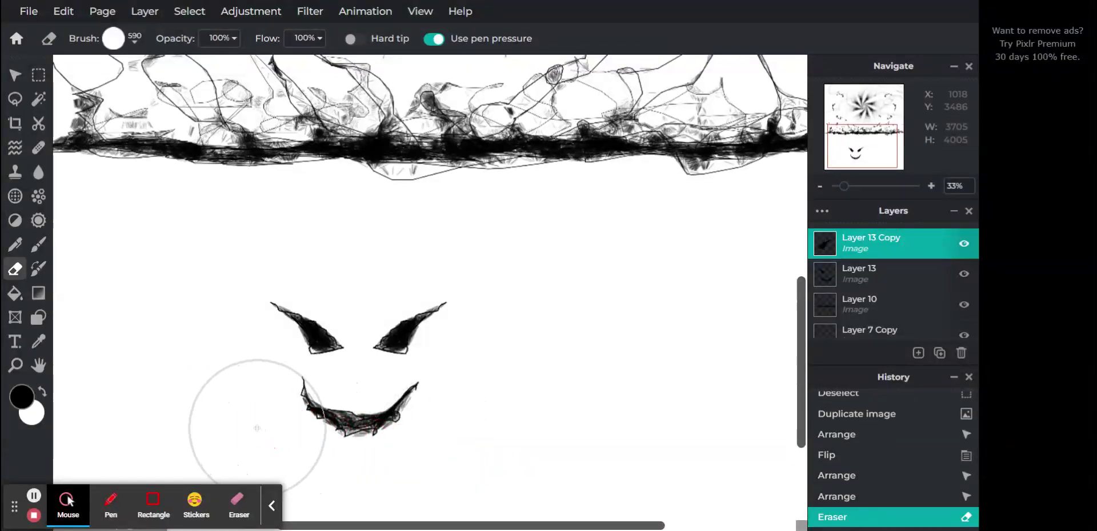
pyautogui.click(15, 75)
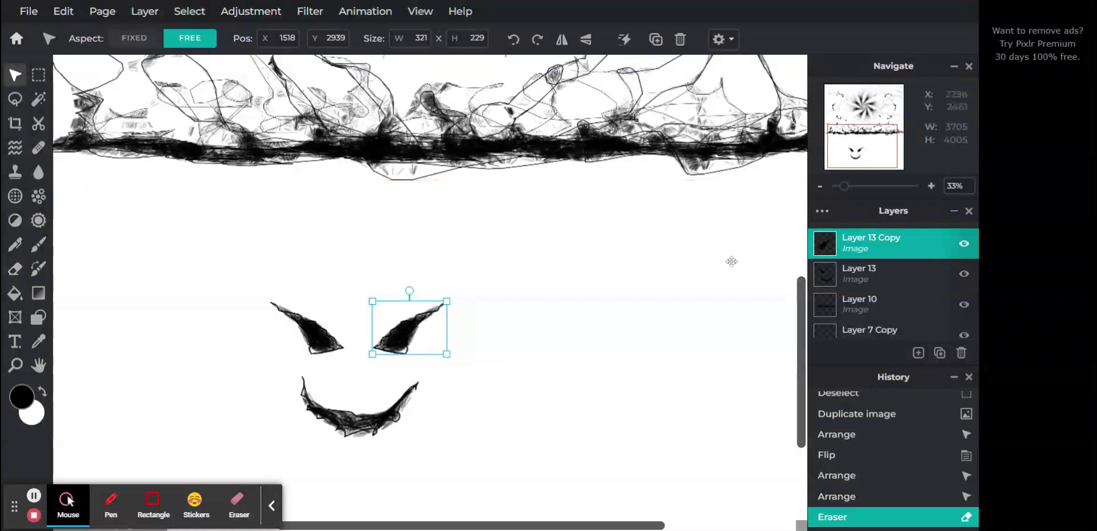
# Merge Layer 13 Copy with Layer 13 so both eyes and the mouth share one layer
pyautogui.click(870, 252)
pyautogui.click(712, 462)
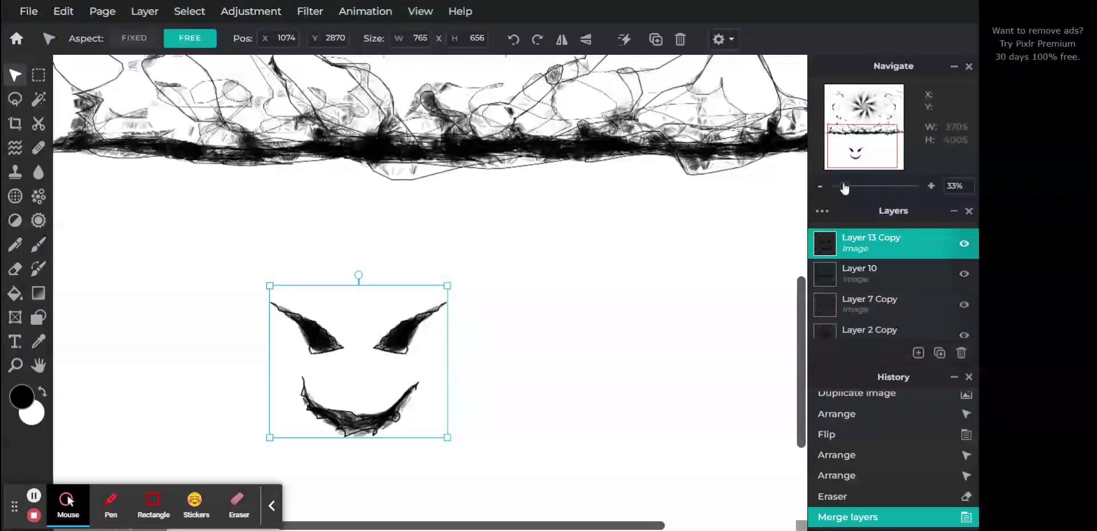
pyautogui.moveTo(844, 187); pyautogui.dragTo(843, 187)
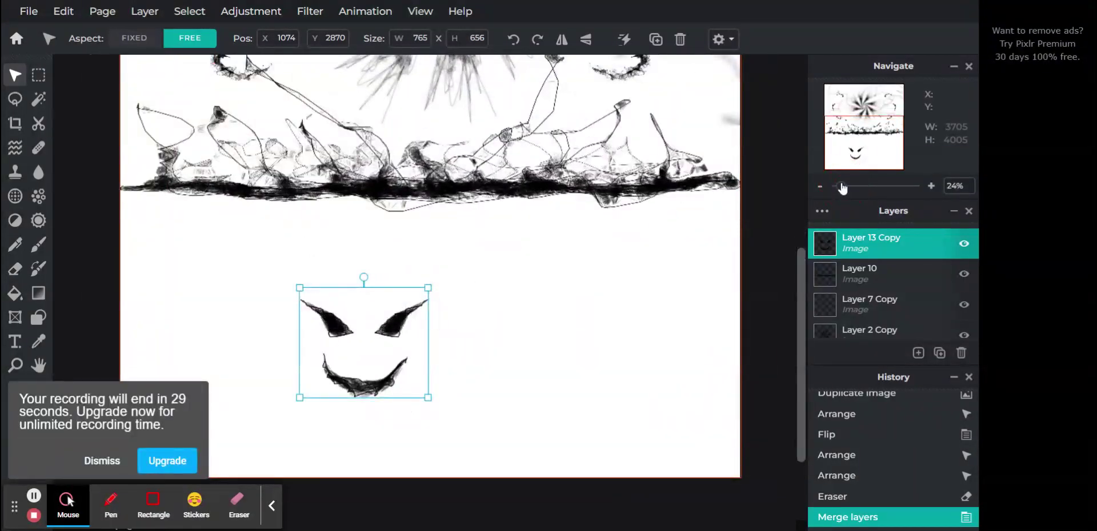